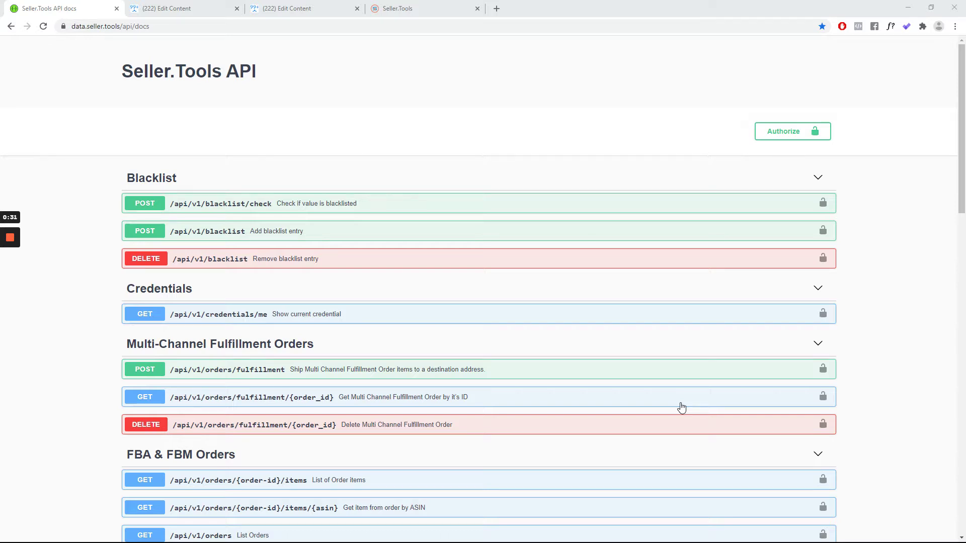
Review the Seller.Tools automatic blacklist settings, plus the blacklist check that follows the customer's email in the ManyChat US Rebate Automation flow.
left_click(400, 8)
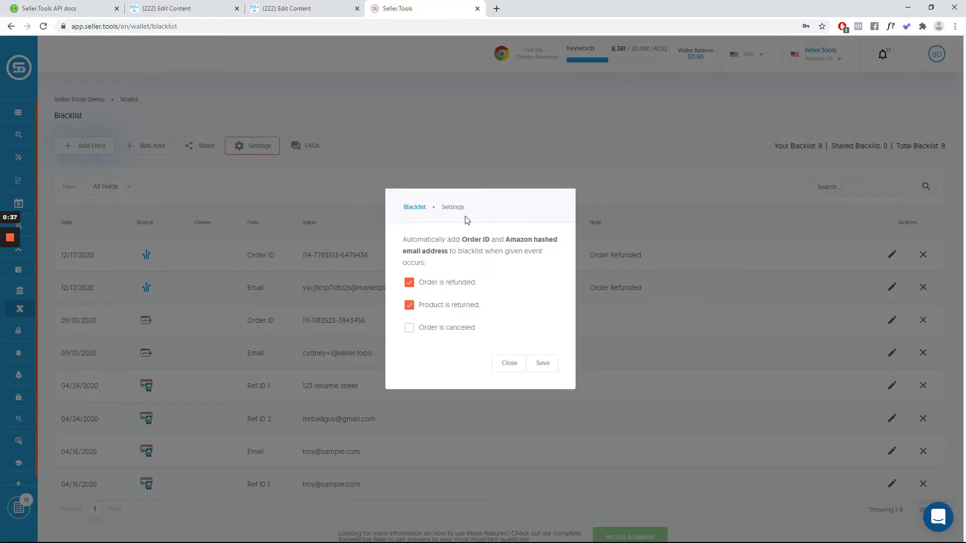
mouse_move(486, 281)
left_click(272, 8)
scroll(392, 172, "up", 10)
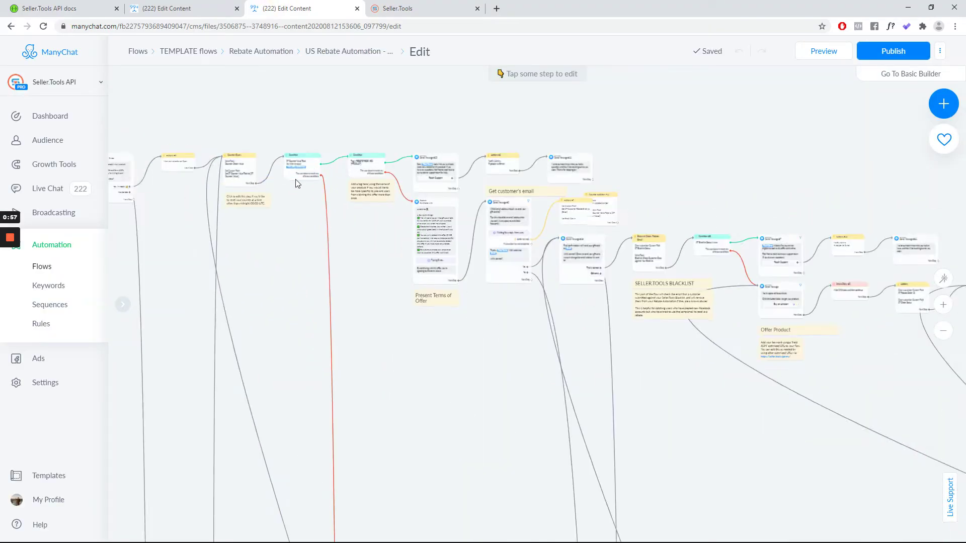
left_click_drag(315, 254, 327, 399)
left_click_drag(573, 407, 149, 334)
left_click_drag(702, 233, 595, 160)
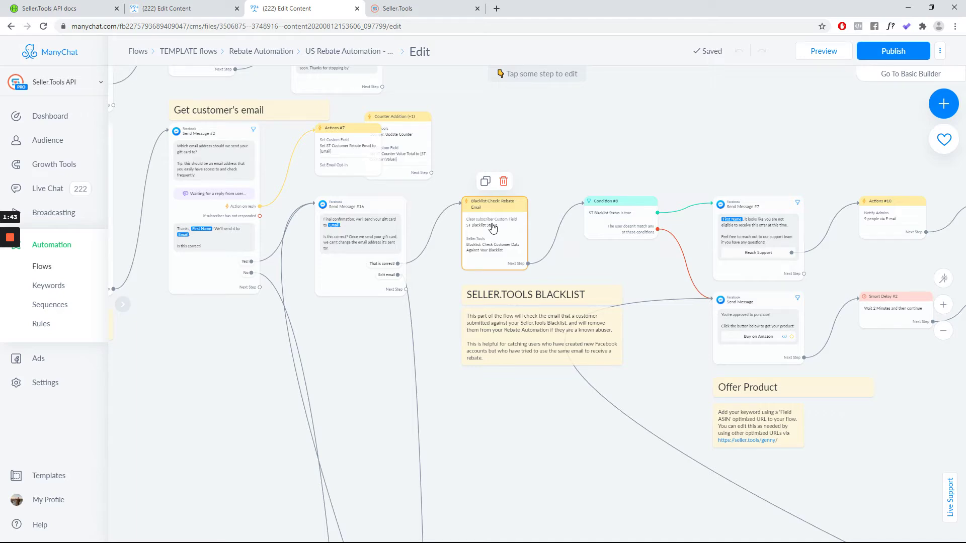
Examine the end of the rebate flow around Abuse Protection Tagging and the Send Message #3 gift card notification.
scroll(509, 218, "down", 6)
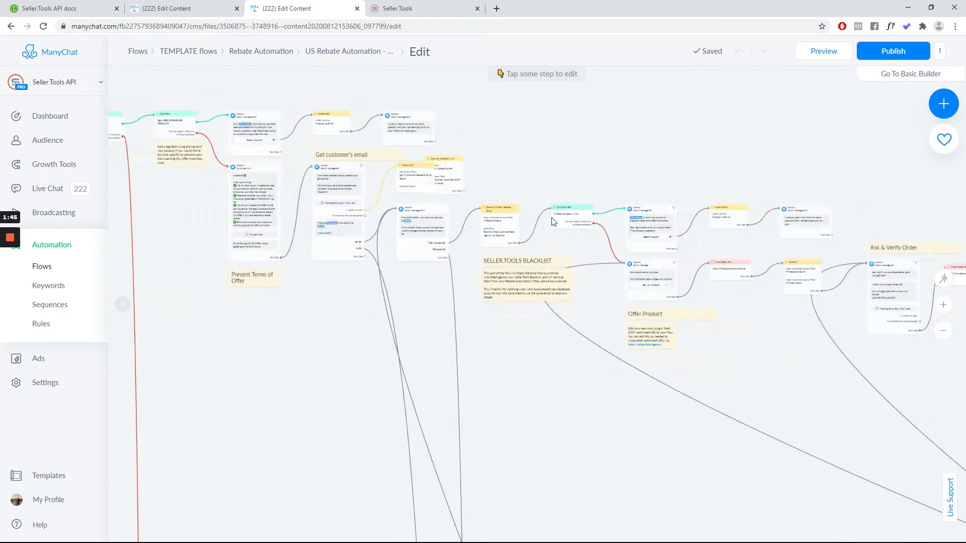
scroll(871, 149, "up", 5)
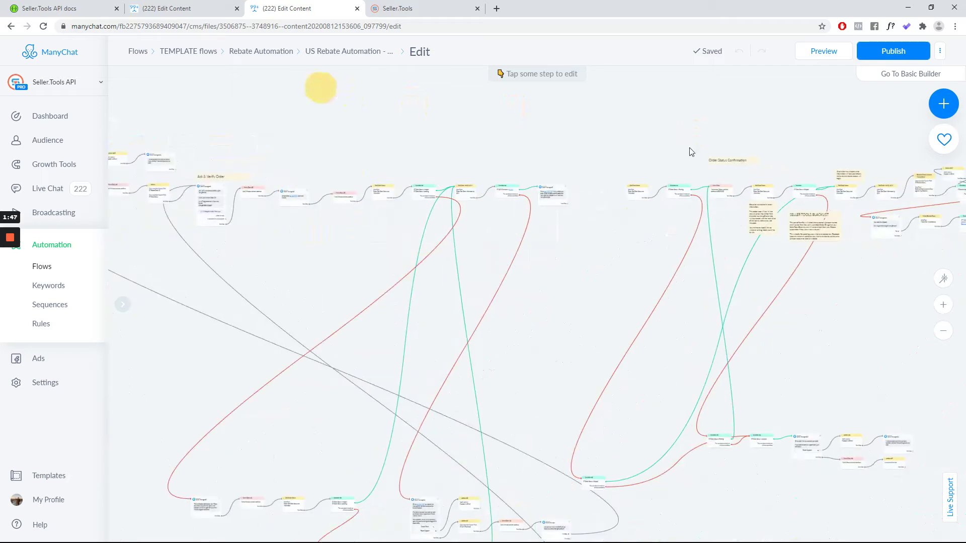
left_click_drag(729, 153, 362, 155)
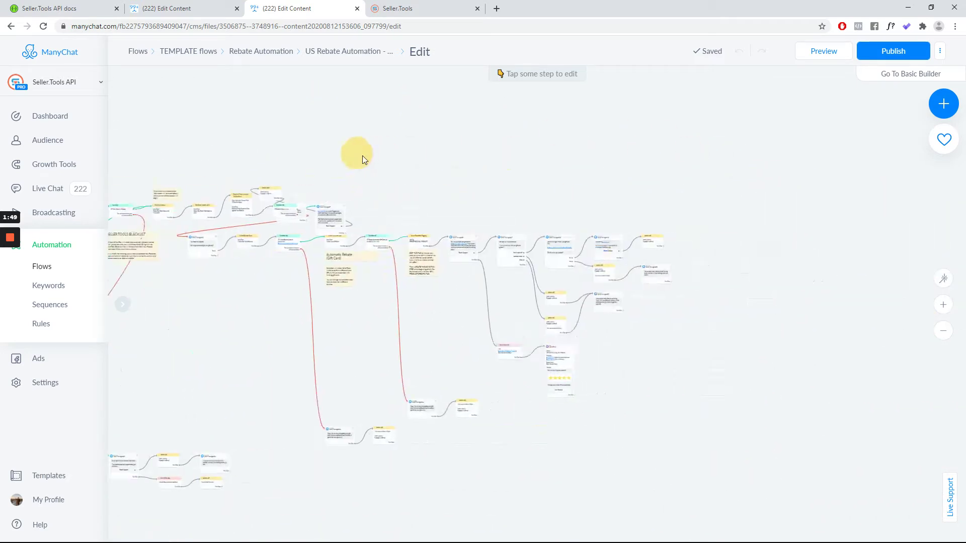
scroll(408, 227, "up", 2)
scroll(437, 230, "up", 2)
left_click_drag(470, 233, 639, 164)
scroll(674, 232, "up", 2)
left_click_drag(800, 143, 578, 151)
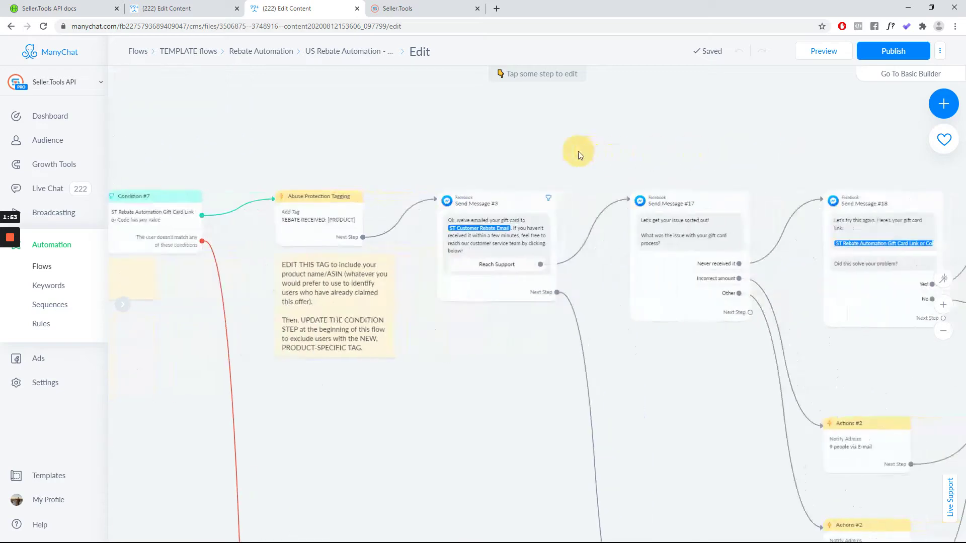
scroll(516, 235, "up", 2)
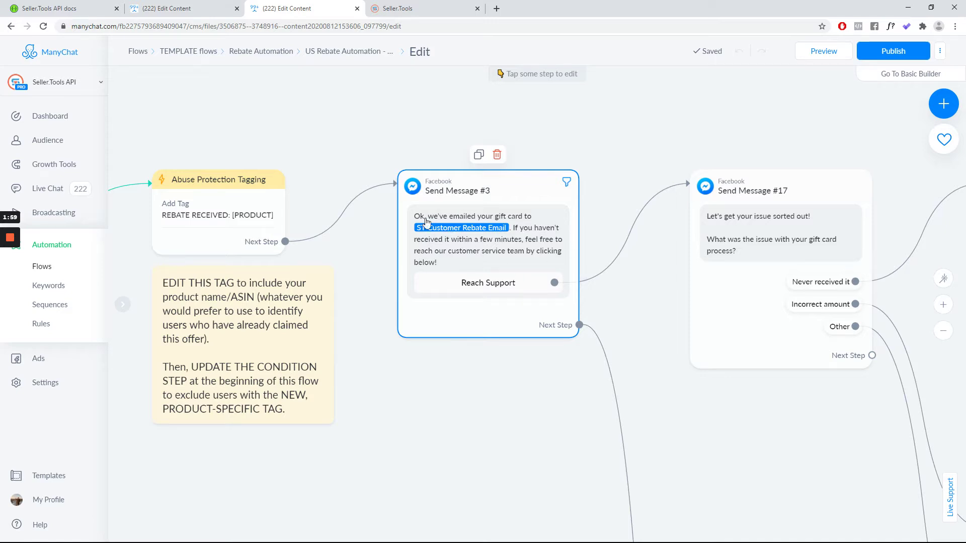
Compare the Add blacklist entry endpoint in the Seller.Tools API docs with the headers and body of ManyChat's add blacklist request.
left_click(86, 5)
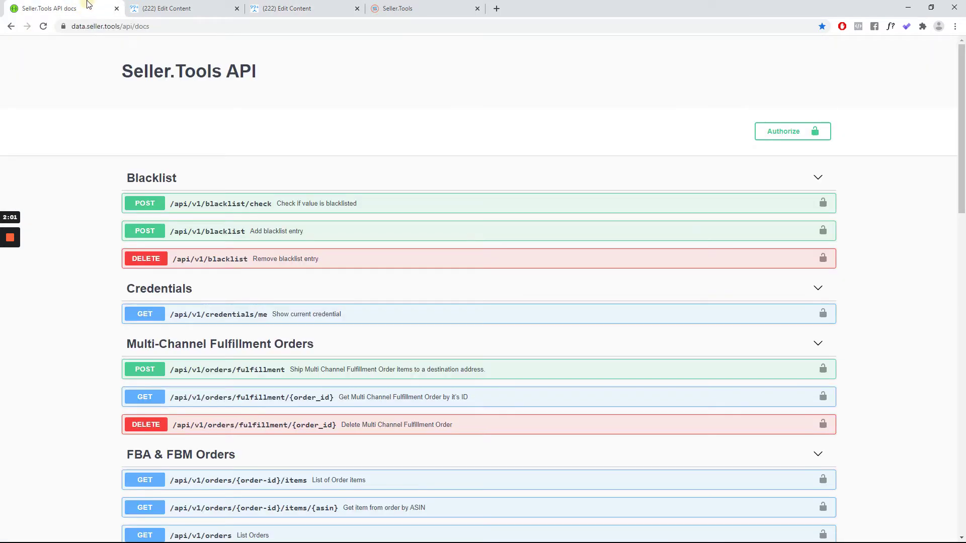
left_click(282, 235)
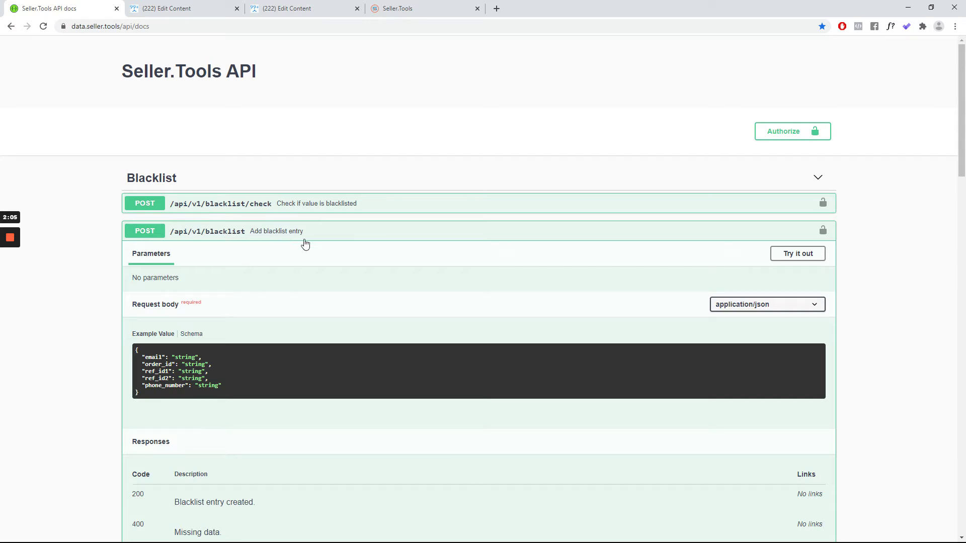
left_click(171, 5)
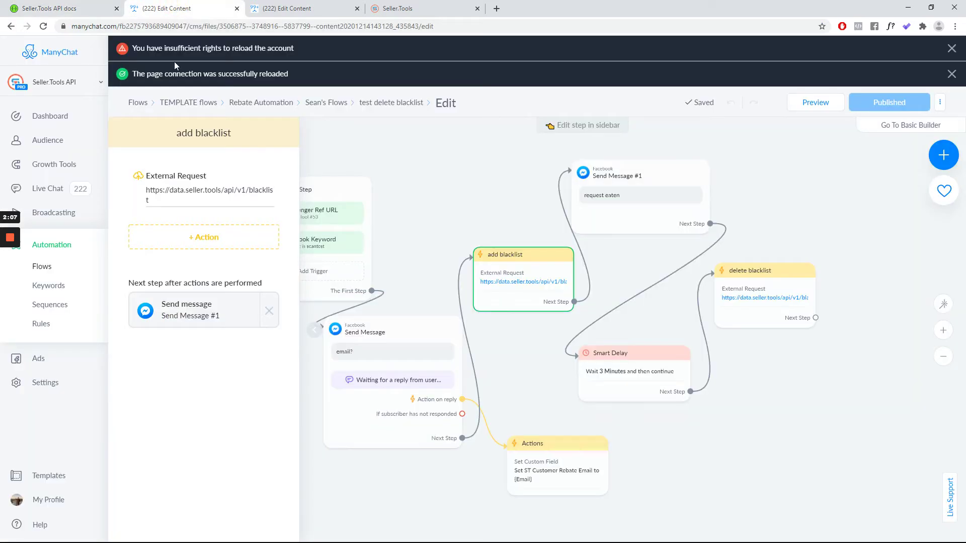
left_click(186, 191)
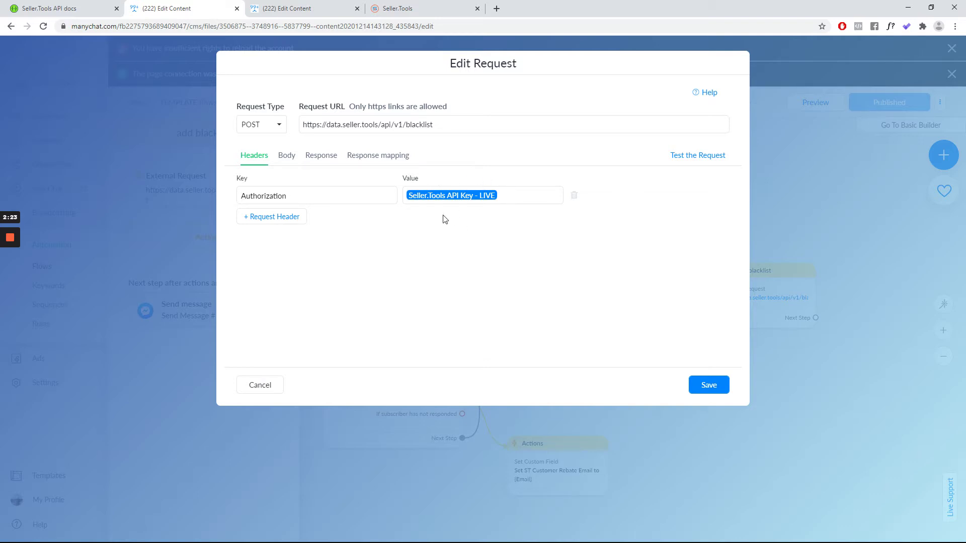
left_click(287, 156)
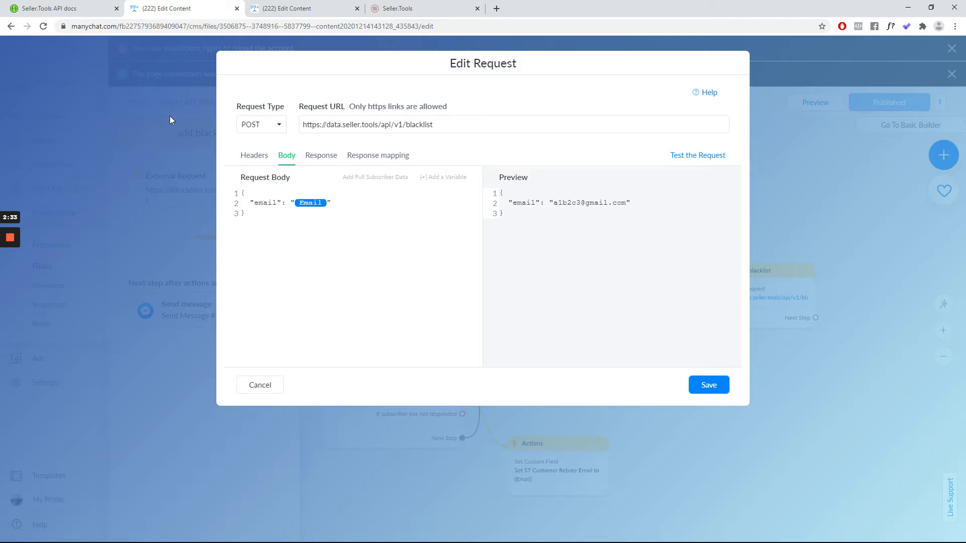
Copy the "ref_id1": "string" line from the API docs example into a new line below email in the add blacklist request body.
left_click(50, 8)
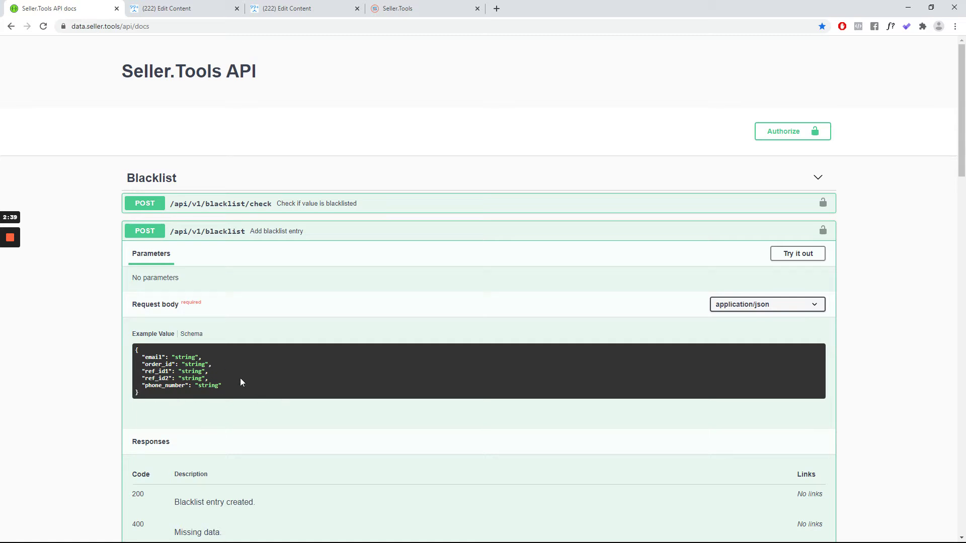
left_click_drag(141, 372, 208, 372)
right_click(208, 372)
left_click(230, 375)
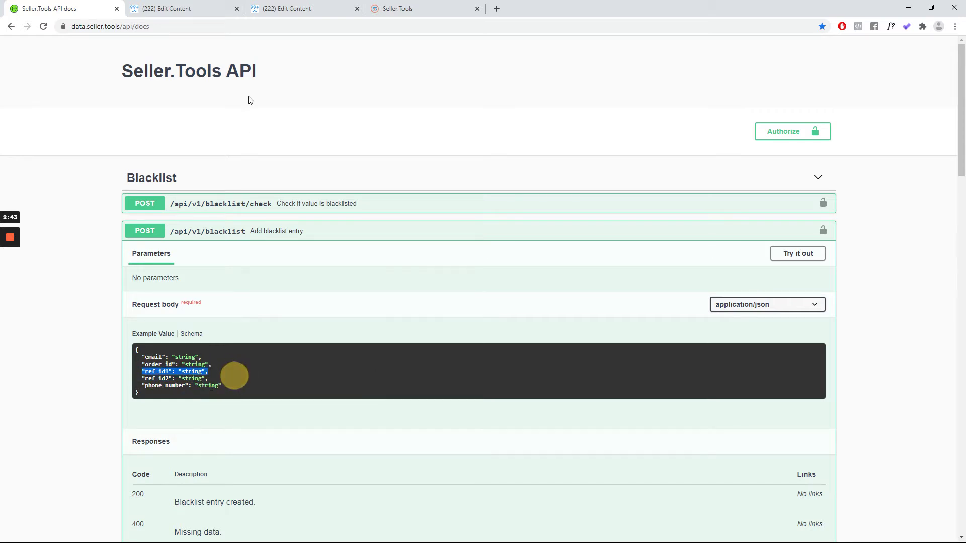
left_click(182, 8)
left_click(351, 202)
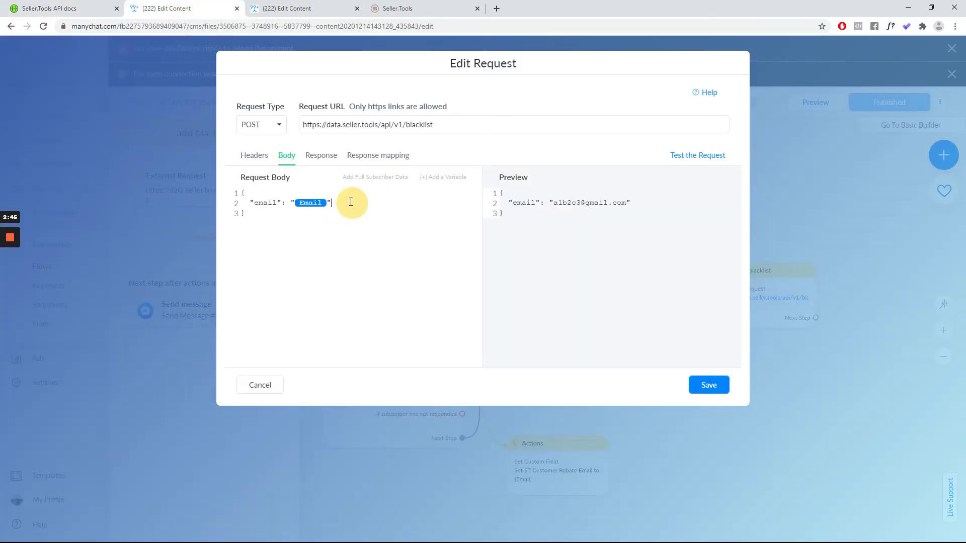
key("Return")
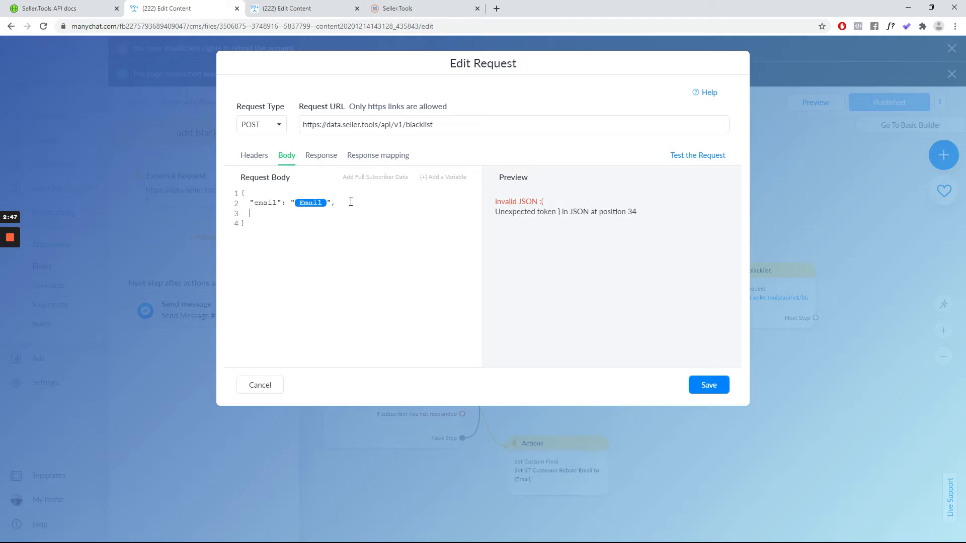
key("ctrl+v")
Replace the ref_id1 placeholder with the Recipient Address (Line 1) variable, without a trailing comma, and save the request.
key("BackSpace")
key("BackSpace")
key("BackSpace")
key("BackSpace")
key("BackSpace")
type("{")
key("BackSpace")
left_click(454, 178)
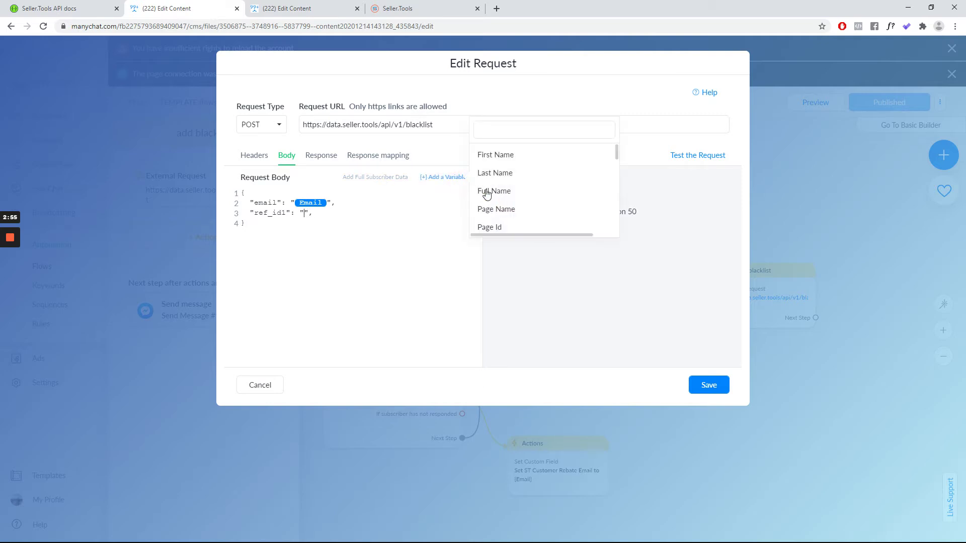
left_click(517, 134)
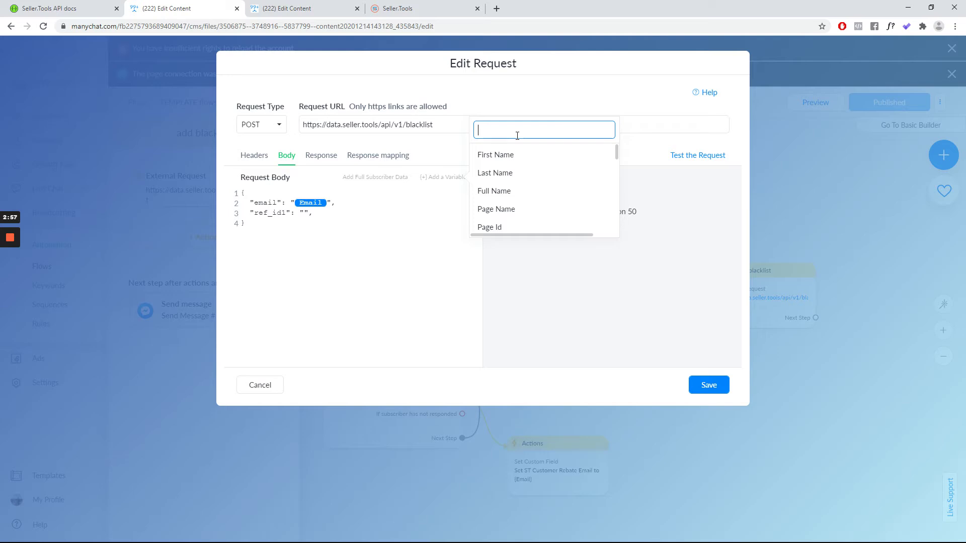
type("addres")
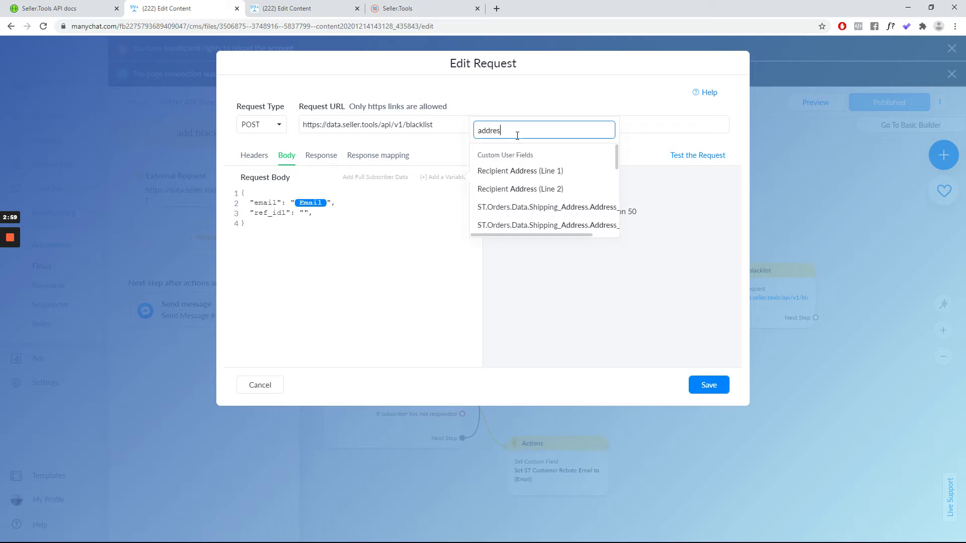
left_click(572, 172)
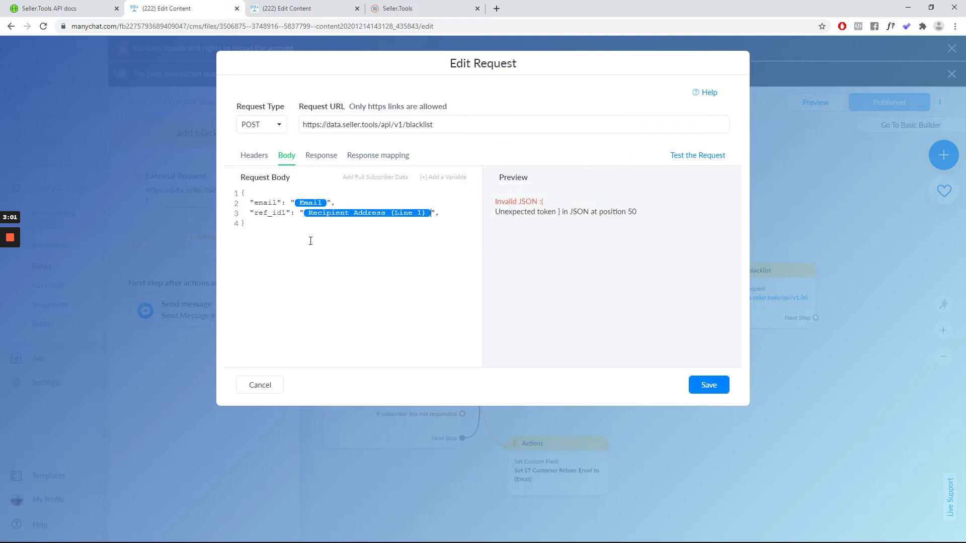
left_click(454, 216)
left_click(719, 385)
Copy the add blacklist block from the test delete blacklist flow into the US Rebate Automation flow.
left_click(548, 272)
left_click(287, 9)
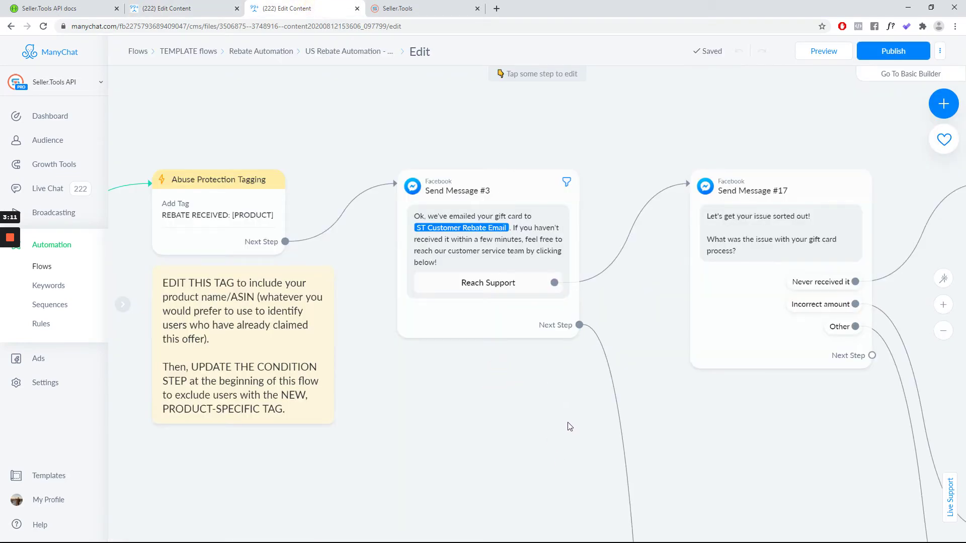
key("ctrl+shift+Tab")
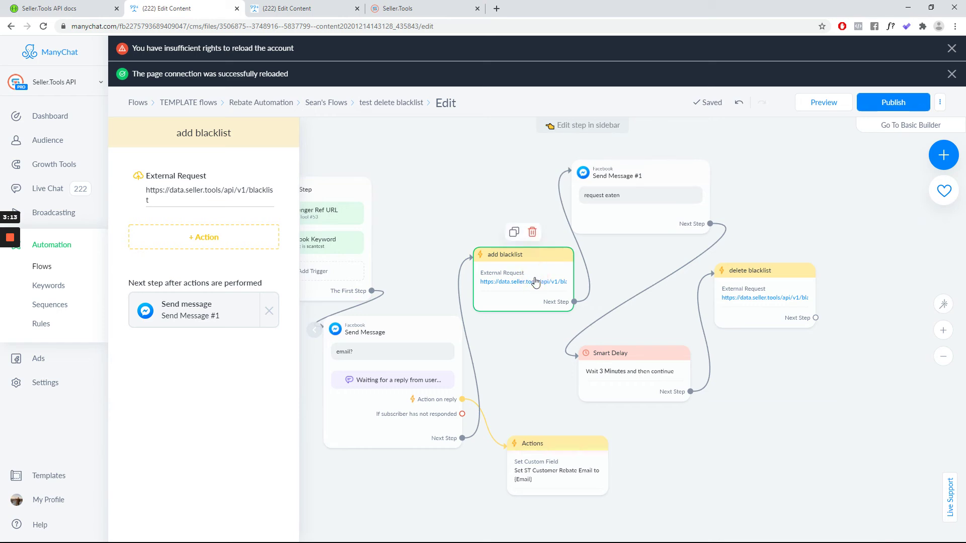
key("ctrl+Tab")
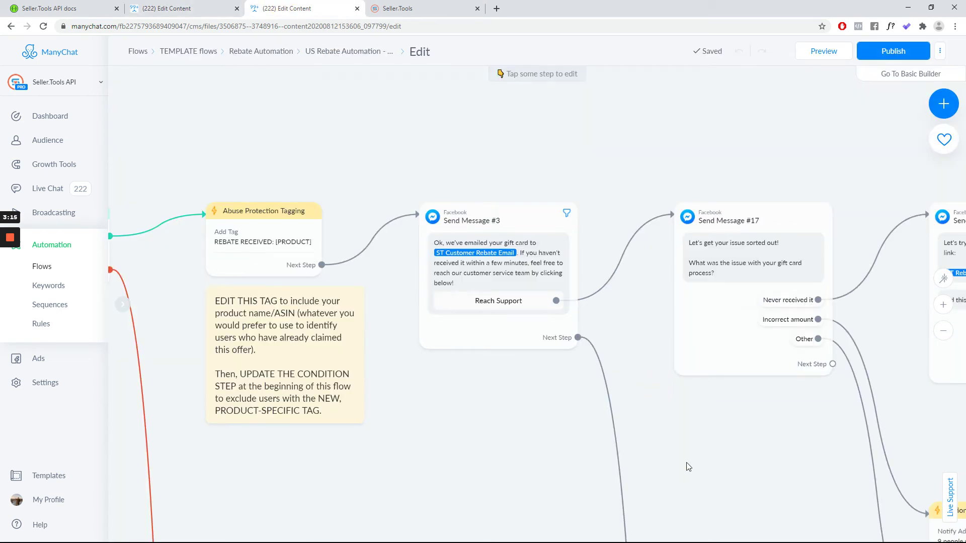
key("ctrl+v")
Place the add blacklist block below Send Message #3 and connect that message's next step to it.
left_click_drag(732, 478, 702, 321)
scroll(642, 372, "down", 3)
left_click_drag(627, 324, 600, 342)
mouse_move(583, 241)
left_mouse_down()
mouse_move(535, 336)
mouse_move(535, 329)
left_mouse_up()
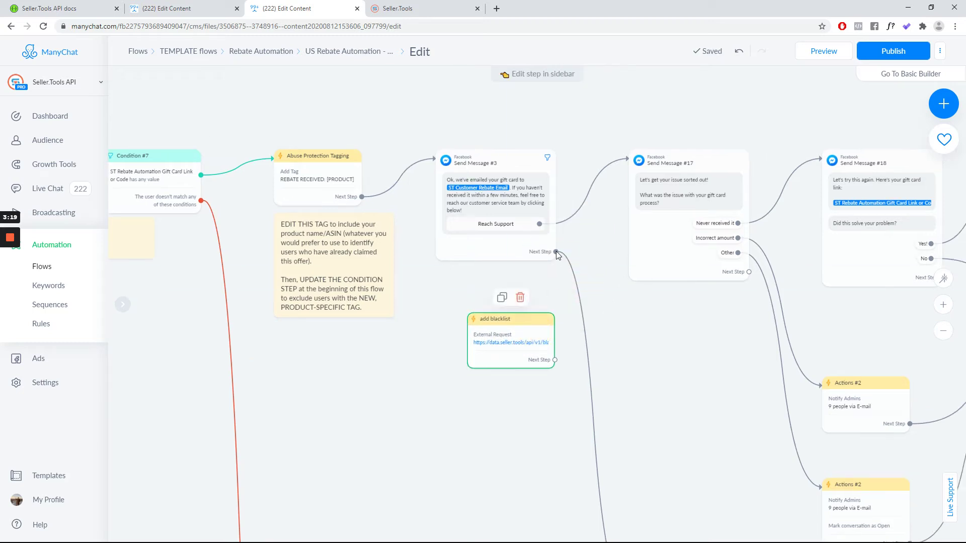
mouse_move(555, 251)
left_mouse_down()
mouse_move(478, 353)
mouse_move(594, 346)
left_mouse_up()
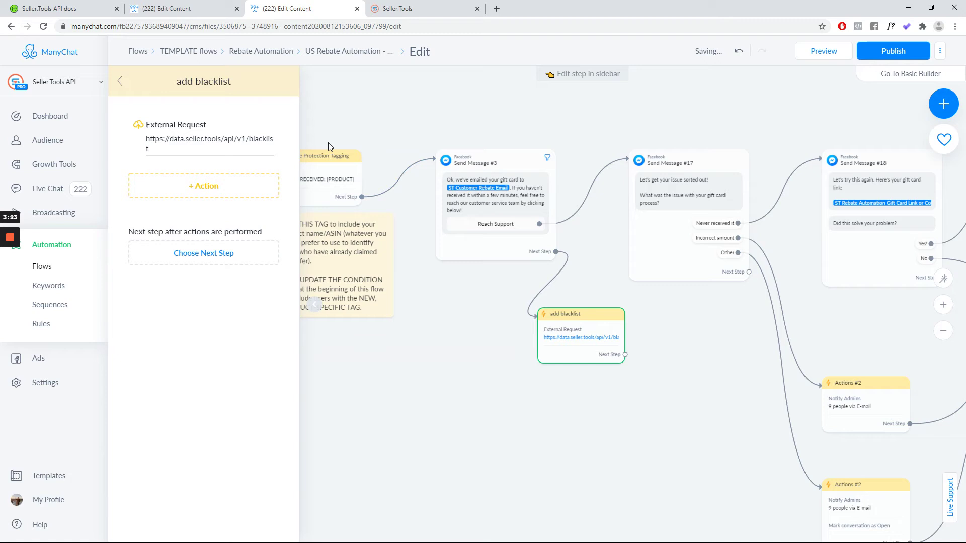
Check the headers, body, response mapping and response of the pasted add blacklist request, and close it without saving.
left_click(269, 169)
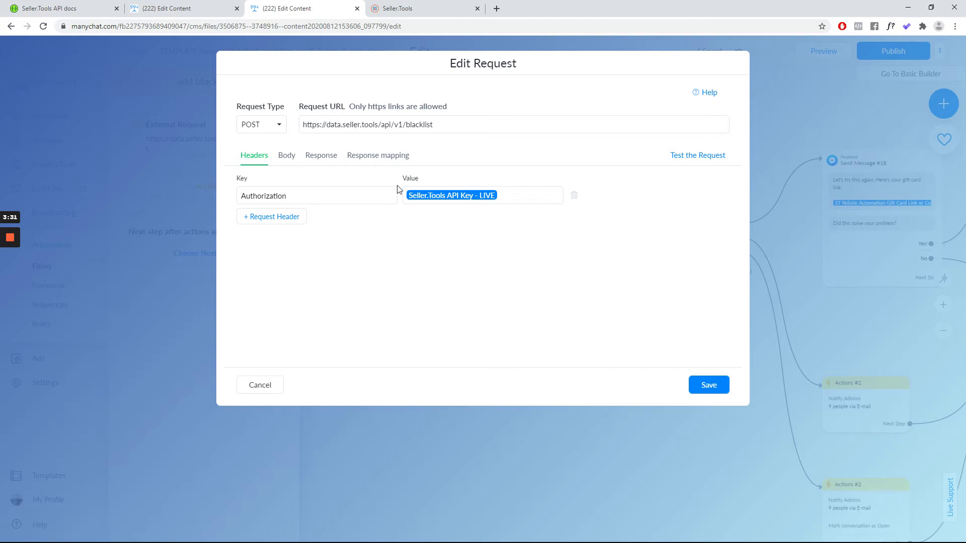
left_click(284, 157)
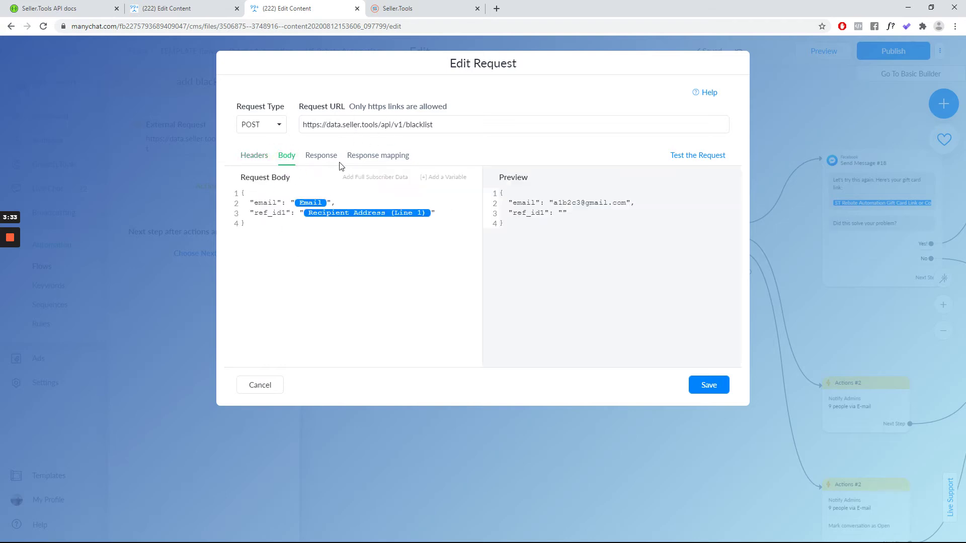
left_click(390, 160)
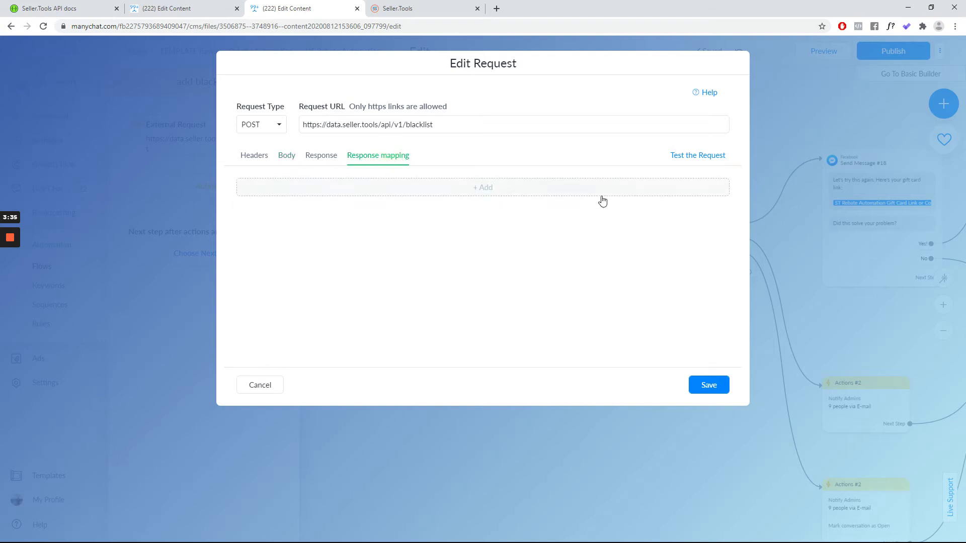
left_click(324, 159)
left_click(259, 385)
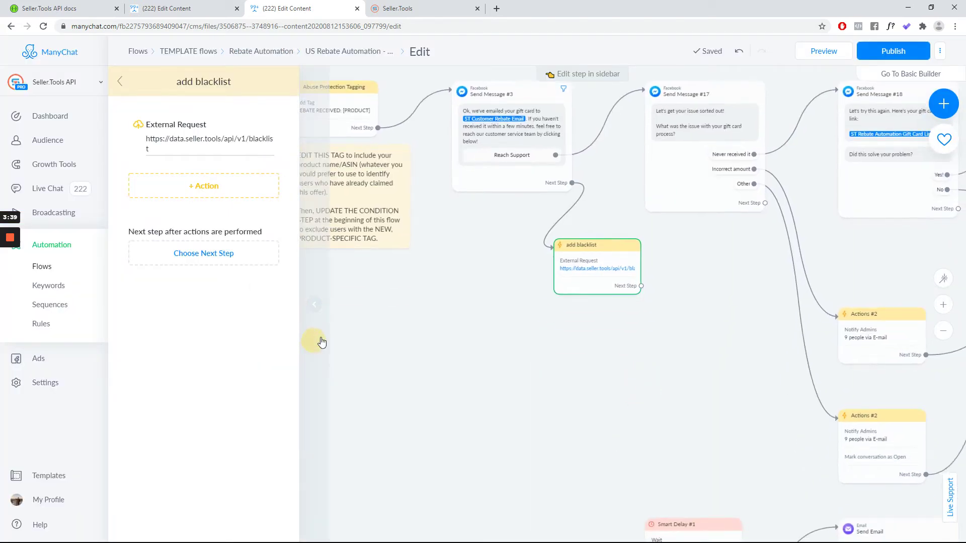
Add a Smart Delay of 7 days as the next step of add blacklist and position it just below that block.
left_click_drag(548, 339, 529, 319)
left_click_drag(597, 251, 493, 305)
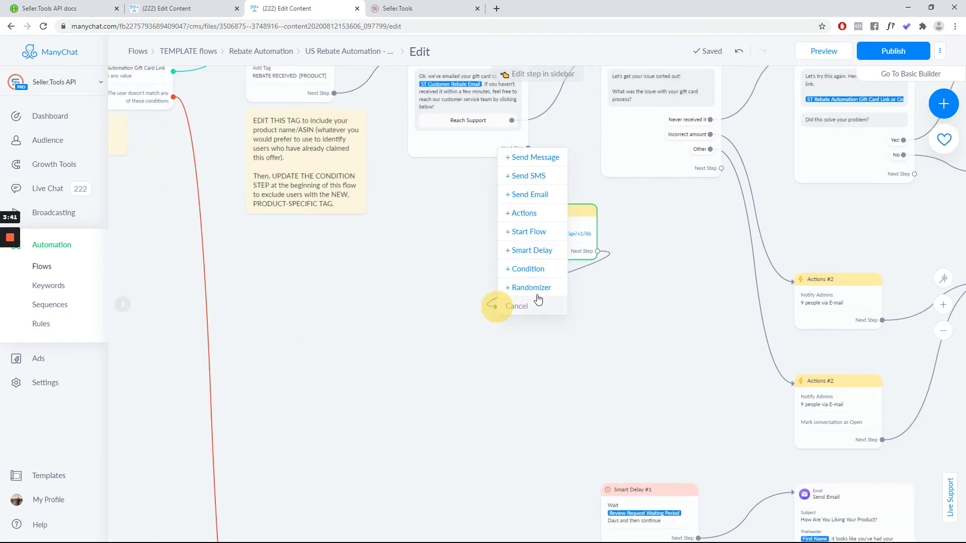
left_click(531, 250)
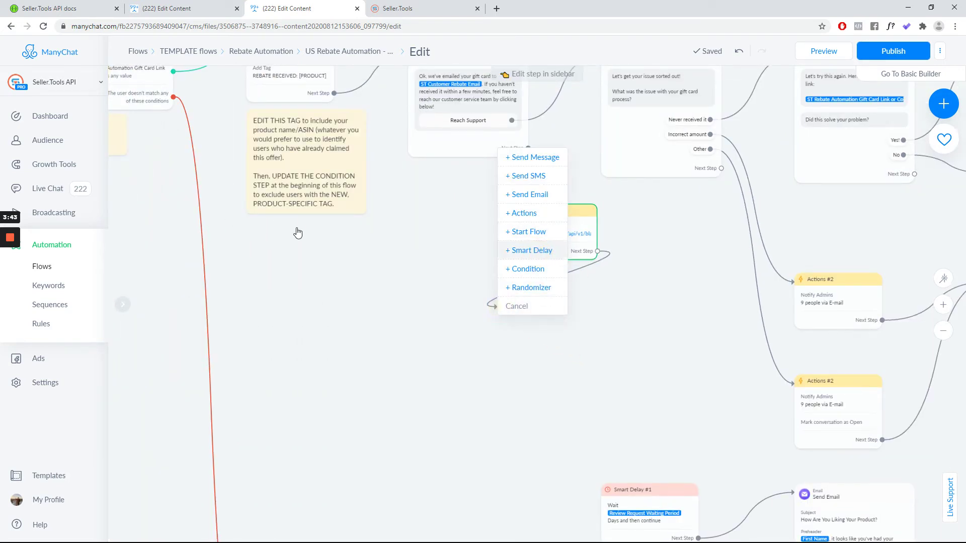
left_click(181, 147)
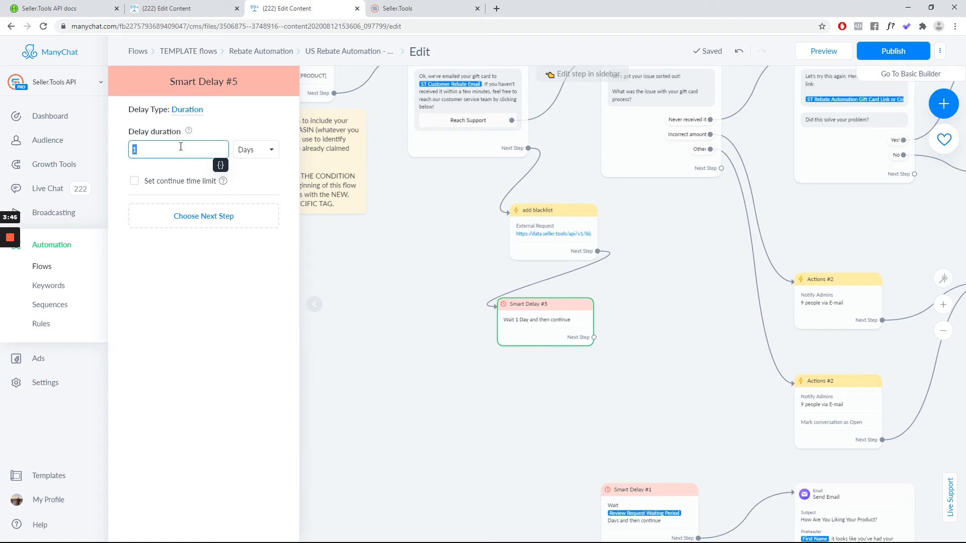
type("7")
left_click(313, 304)
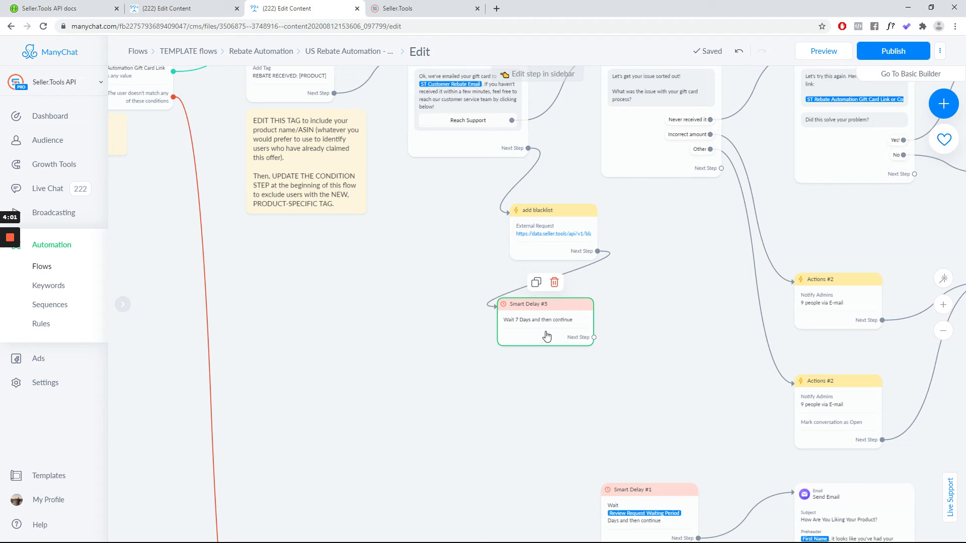
left_click_drag(527, 308, 525, 283)
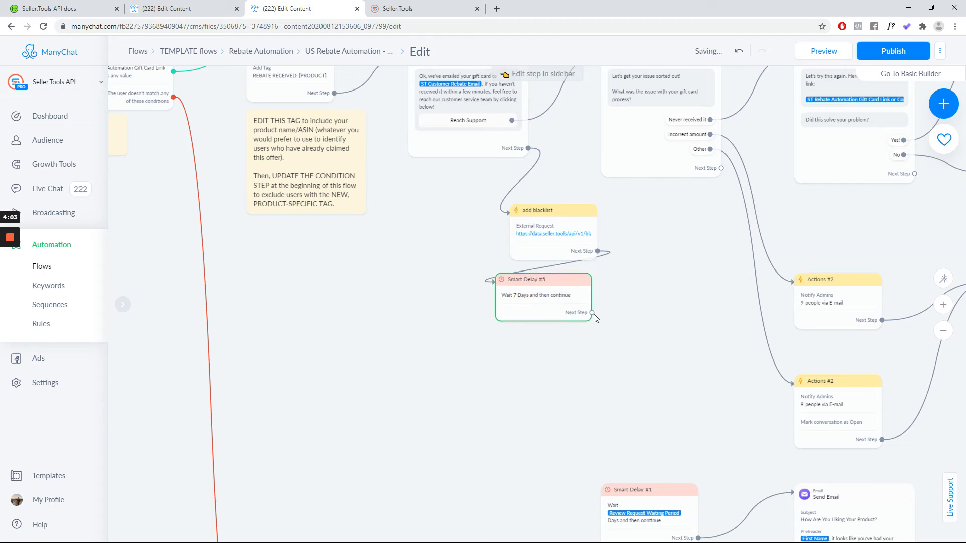
Add a Condition as the next step of the 7-day Smart Delay and set it to ST Order Status is cancelled.
left_click_drag(592, 313, 450, 344)
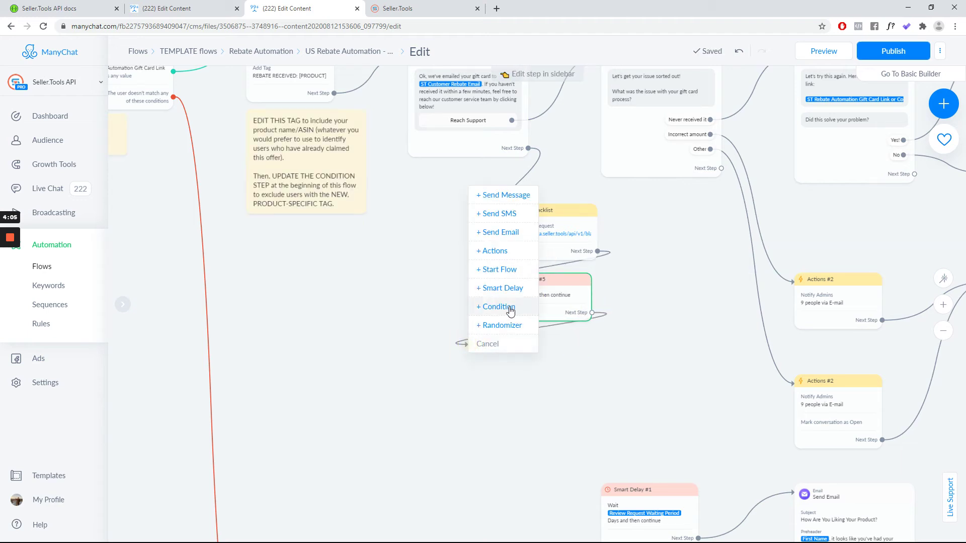
left_click(500, 307)
left_click(206, 158)
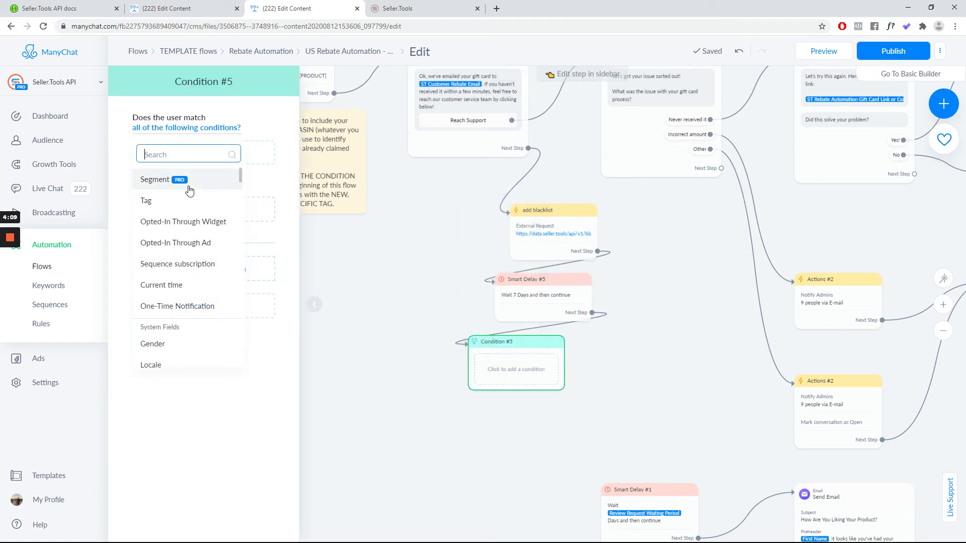
type("st order stau")
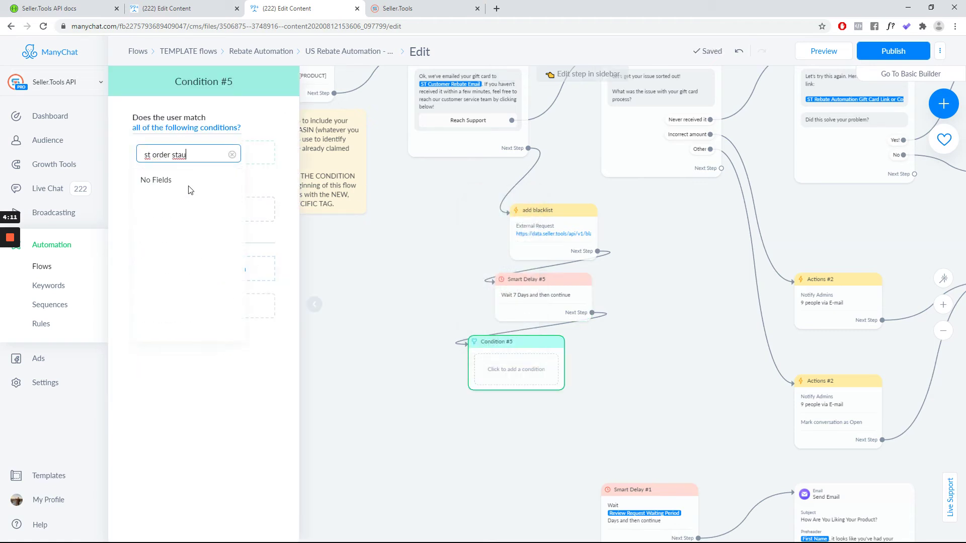
key("BackSpace")
left_click(229, 183)
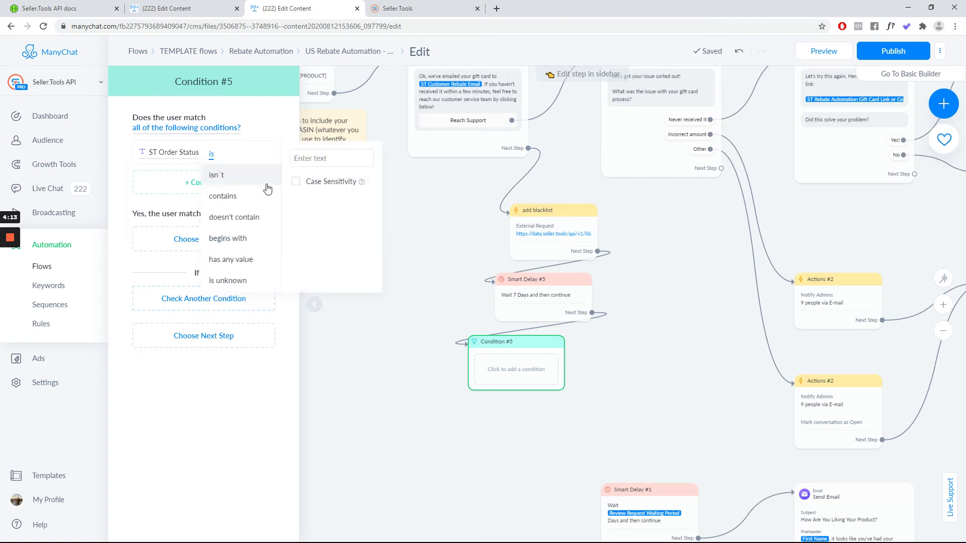
left_click(336, 159)
type("cancelled")
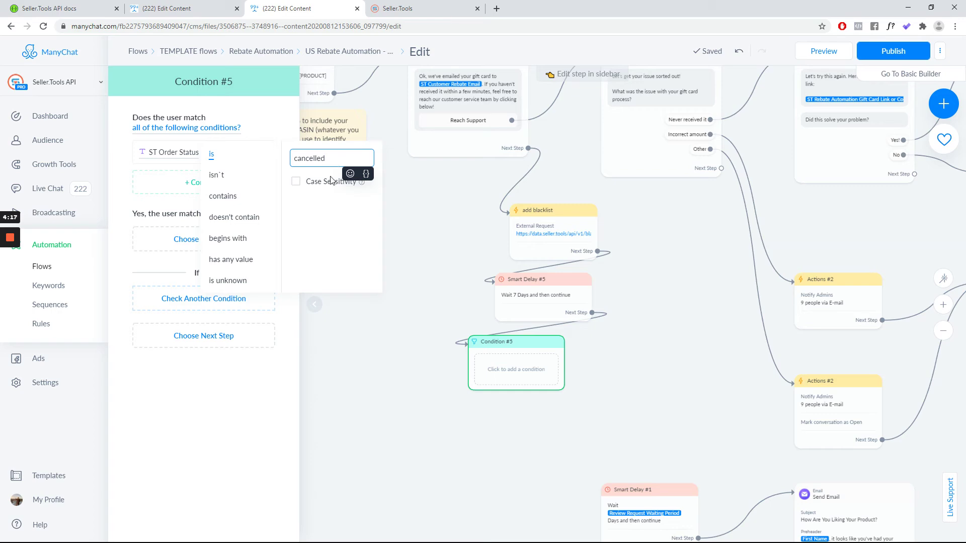
key("Return")
left_click(315, 331)
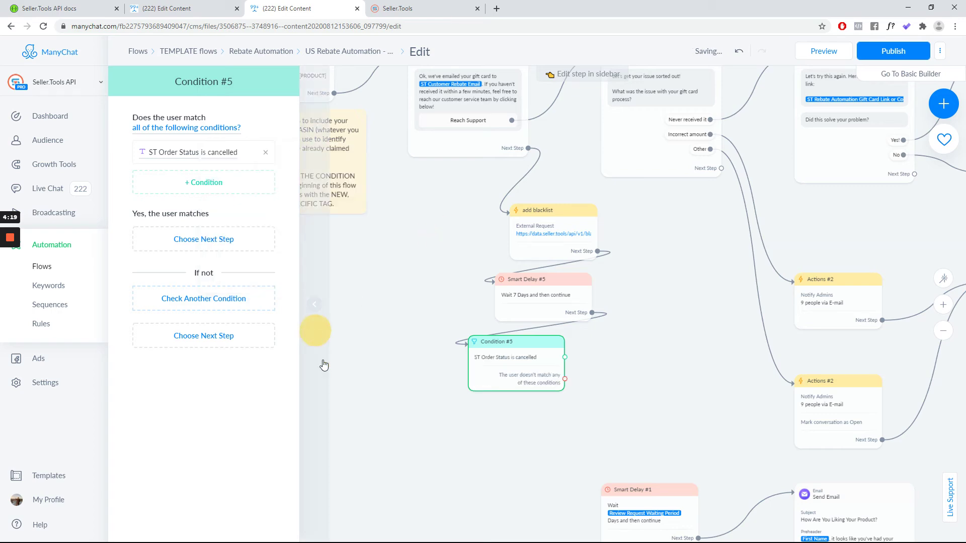
Check how the order status value is spelled in the existing Condition #4 that leads to Send Message #13.
scroll(380, 473, "down", 5)
left_click_drag(514, 390, 702, 214)
left_click_drag(463, 374, 567, 304)
left_click_drag(436, 383, 659, 255)
left_click_drag(345, 397, 569, 385)
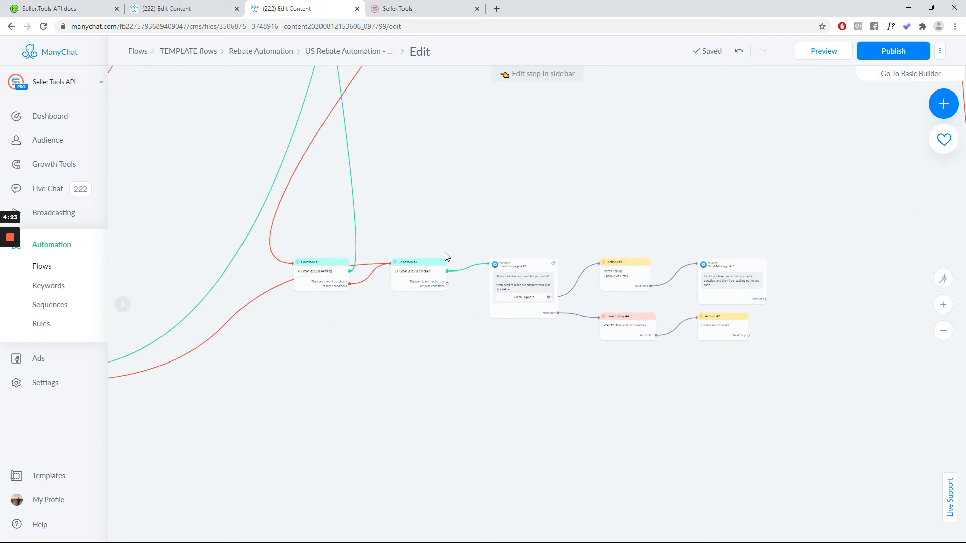
scroll(445, 257, "up", 5)
left_click(417, 243)
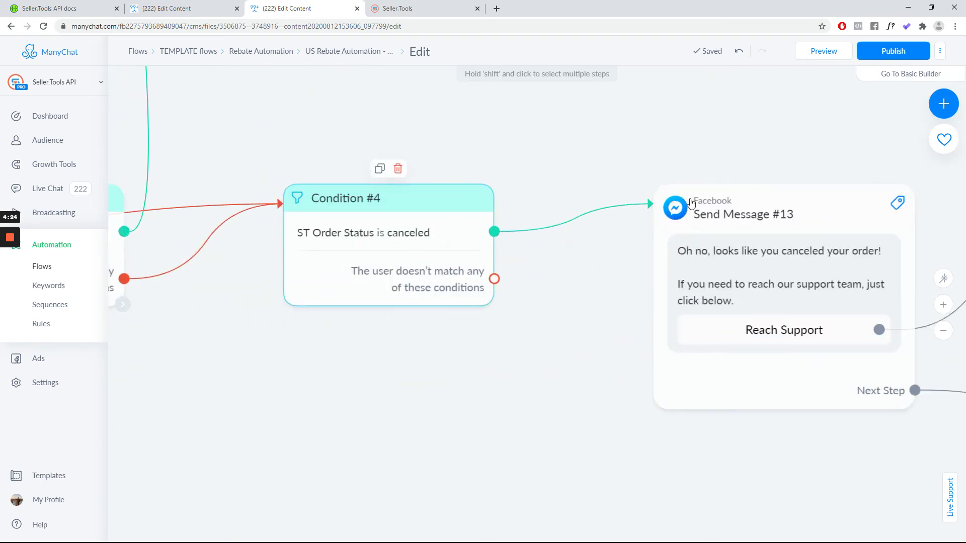
left_click(402, 246)
left_click(218, 151)
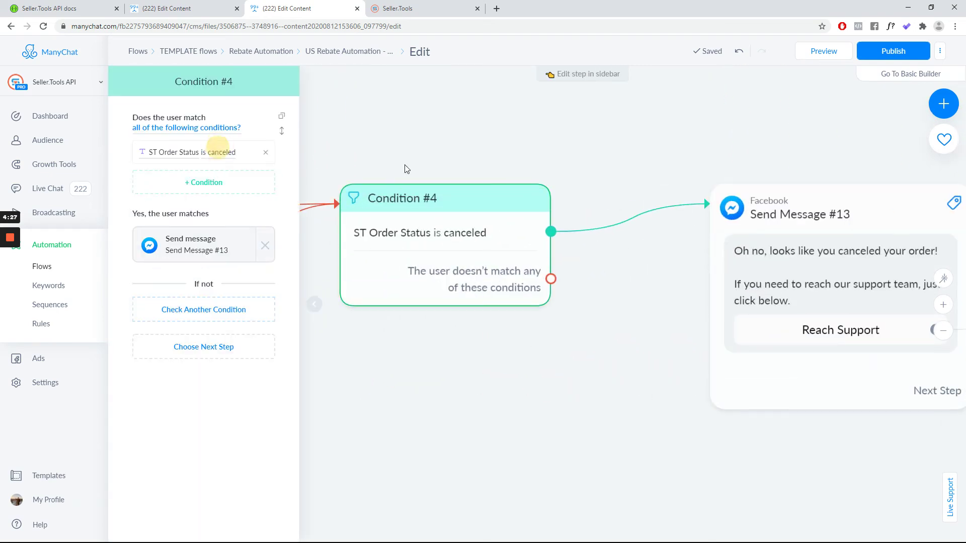
left_click(156, 151)
left_click(608, 133)
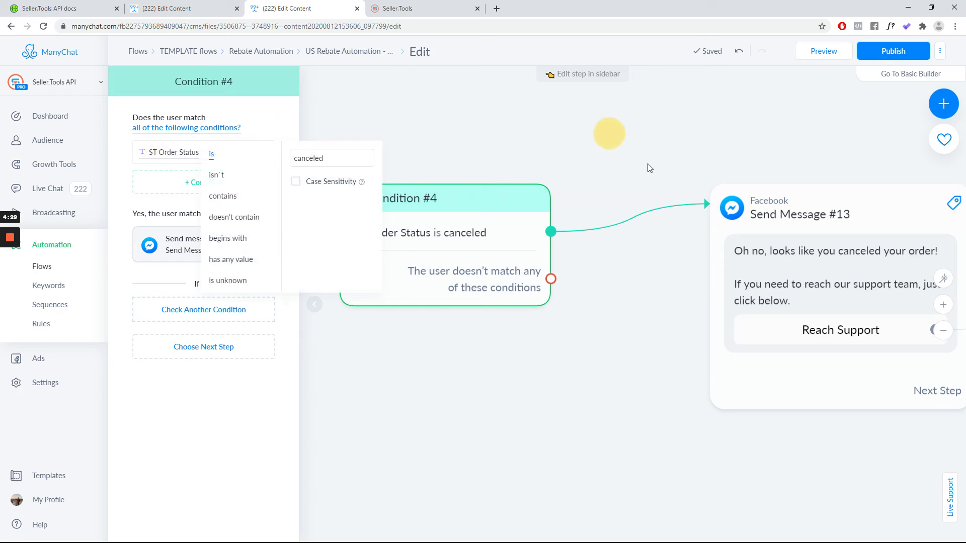
Set the ST Order Status value in Condition #5 to canceled.
scroll(683, 157, "down", 5)
left_click_drag(685, 151, 308, 324)
left_click(623, 230)
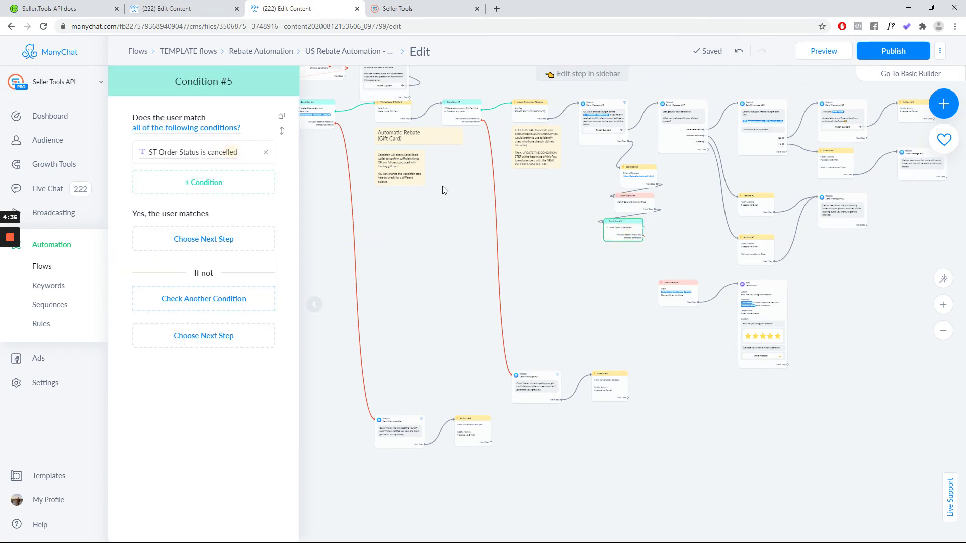
left_click(229, 153)
left_click(321, 159)
key("BackSpace")
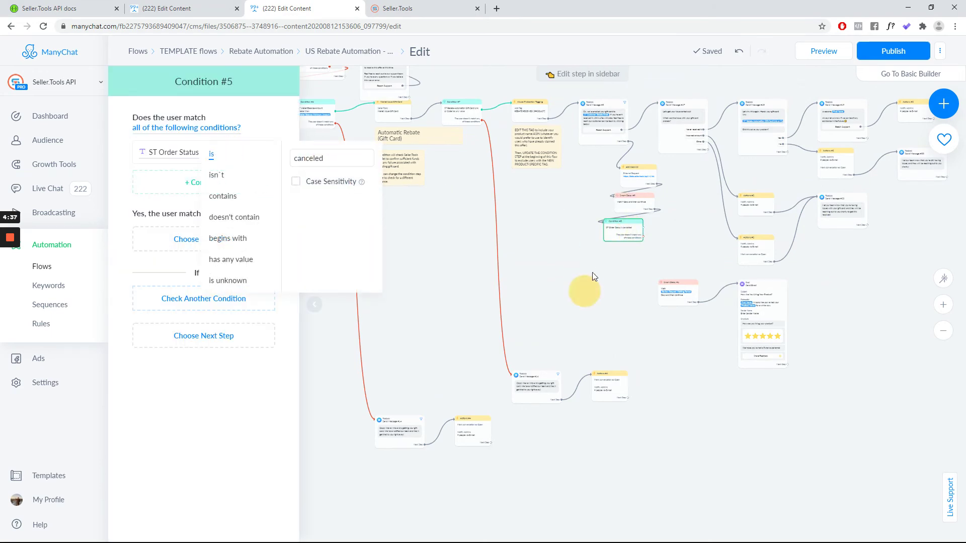
left_click(588, 284)
scroll(589, 284, "up", 3)
left_click_drag(734, 211, 657, 308)
scroll(485, 291, "up", 2)
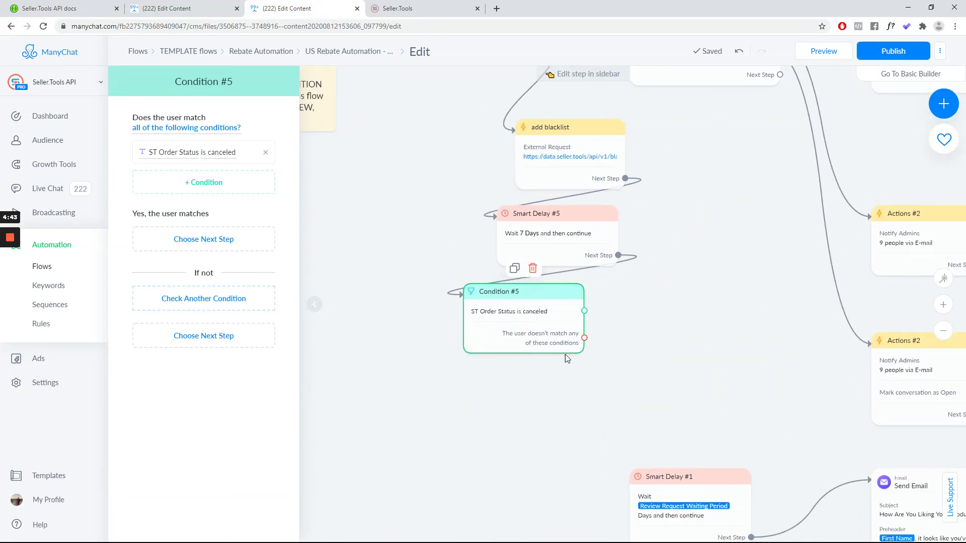
mouse_move(583, 337)
left_mouse_down()
mouse_move(658, 369)
mouse_move(582, 340)
mouse_move(596, 343)
left_mouse_up()
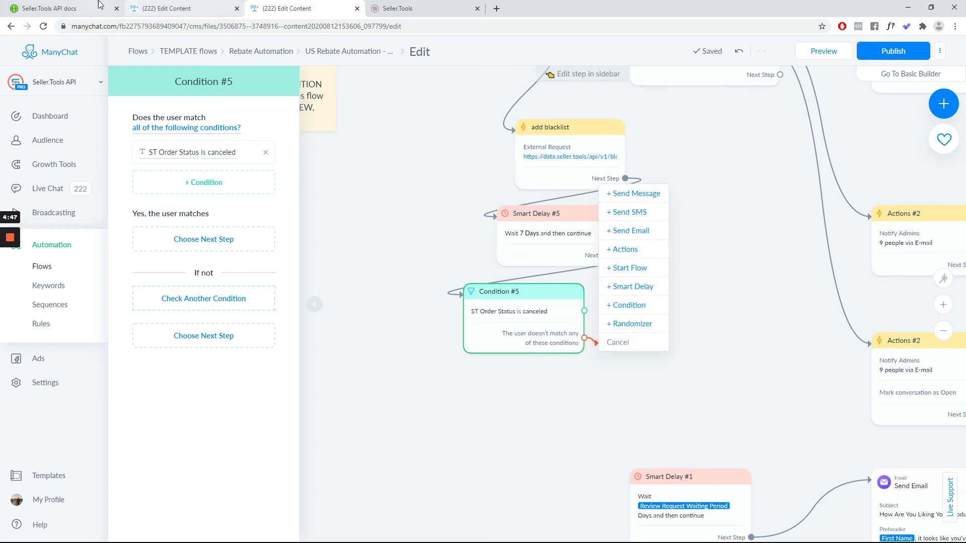
Check the headers and body of the delete blacklist request in the test delete blacklist flow, and close it without saving.
left_click(151, 8)
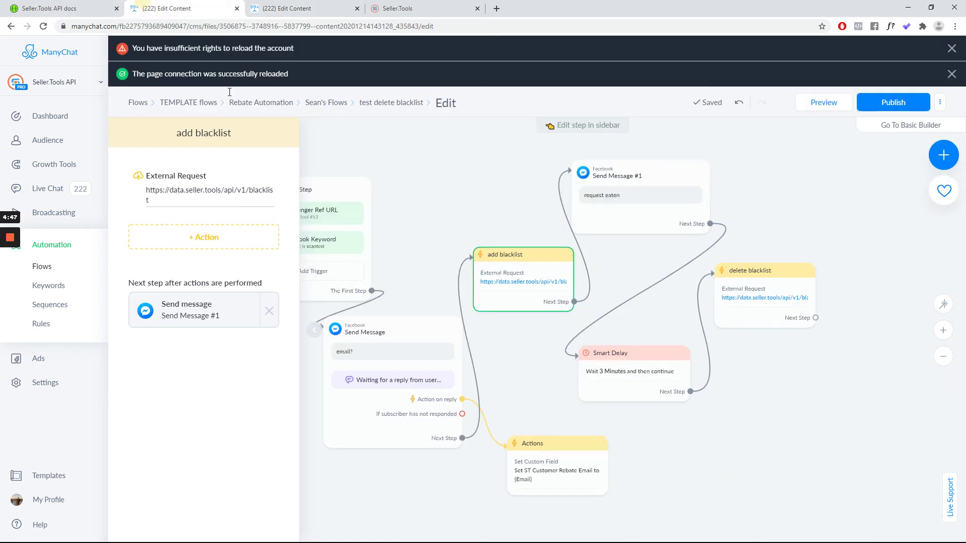
left_click(782, 286)
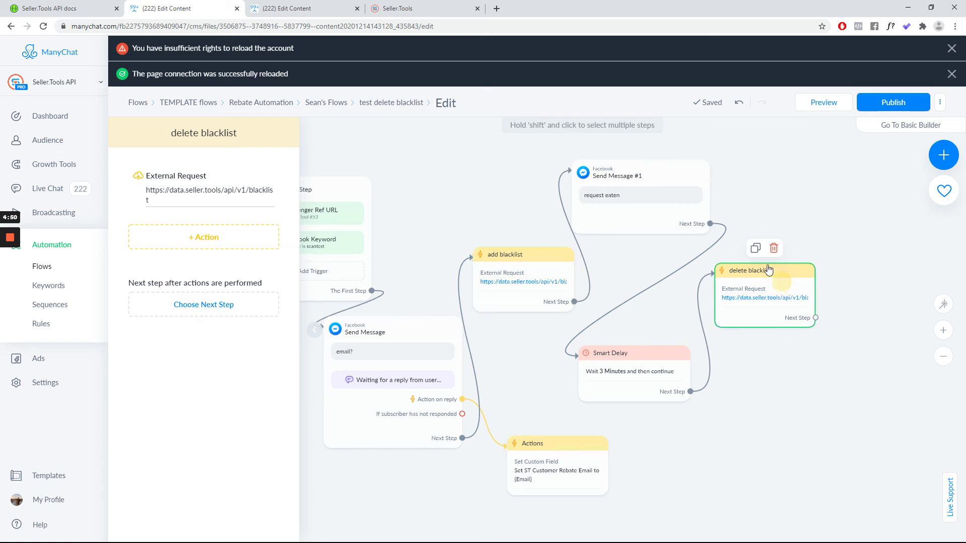
left_click(228, 186)
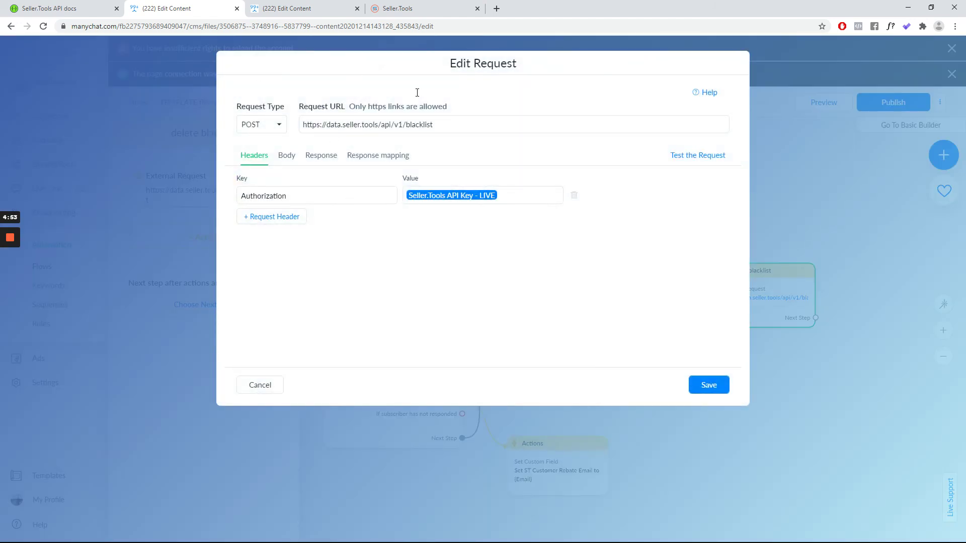
left_click(275, 389)
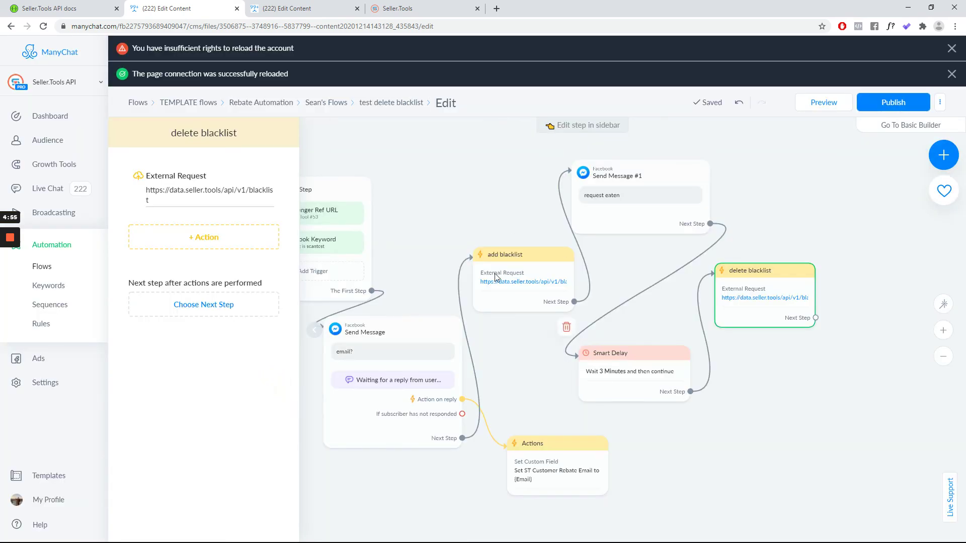
left_click(192, 189)
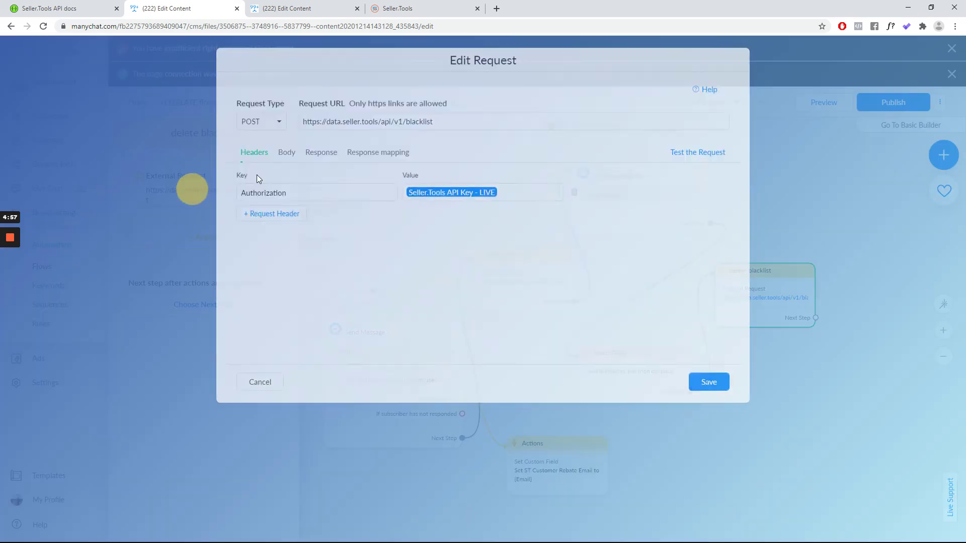
left_click(294, 160)
left_click_drag(250, 213, 339, 212)
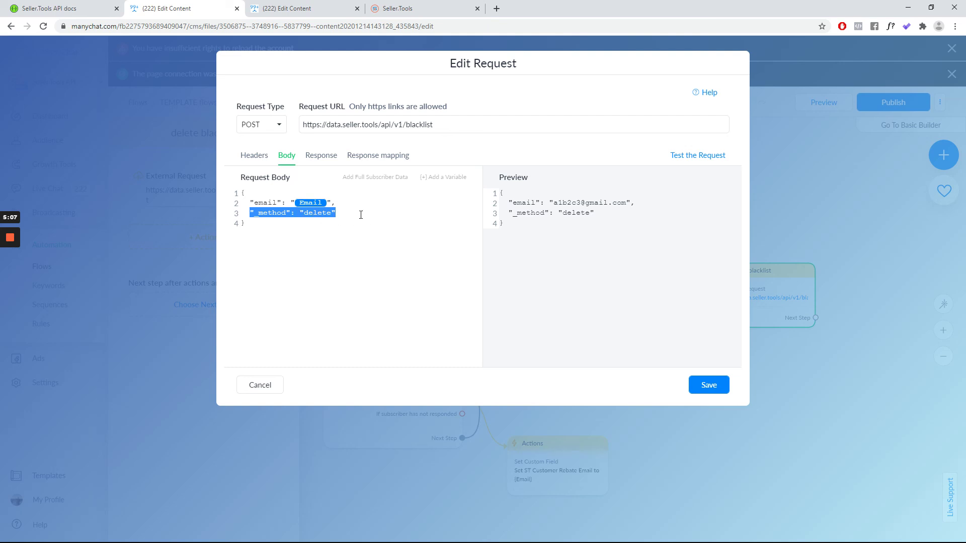
left_click(271, 390)
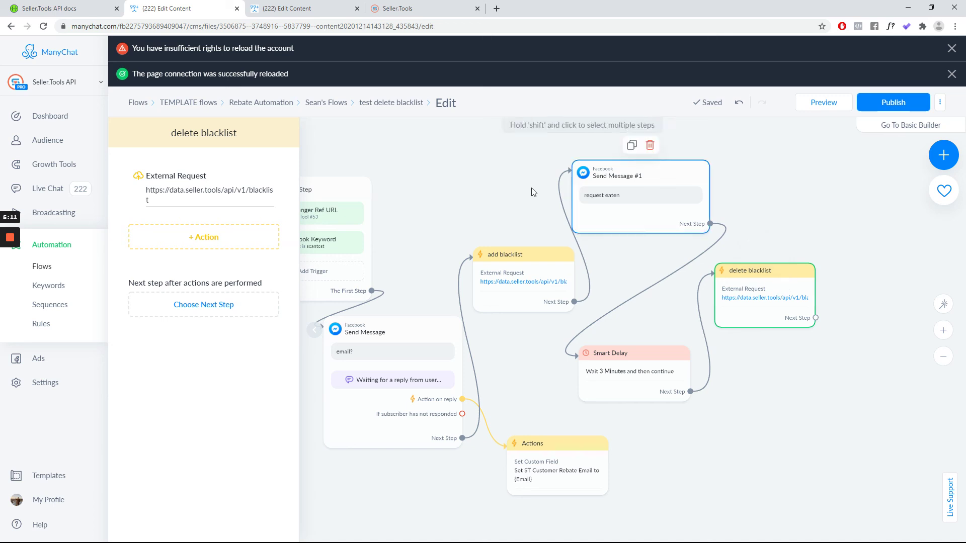
Paste the delete blacklist block into the US Rebate Automation flow and place it just below and to the right of Condition #5.
key("ctrl+Tab")
left_click(711, 385)
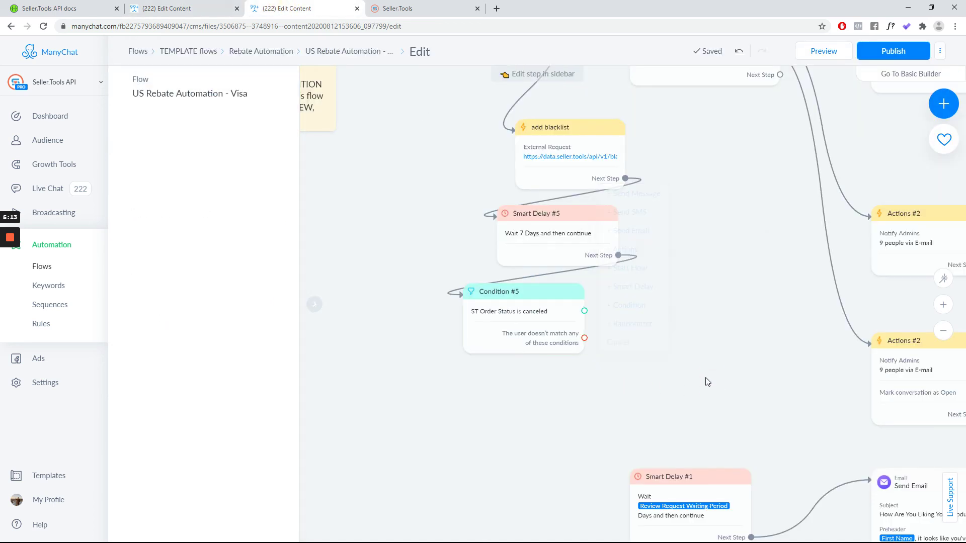
key("ctrl+v")
left_click_drag(621, 317, 702, 349)
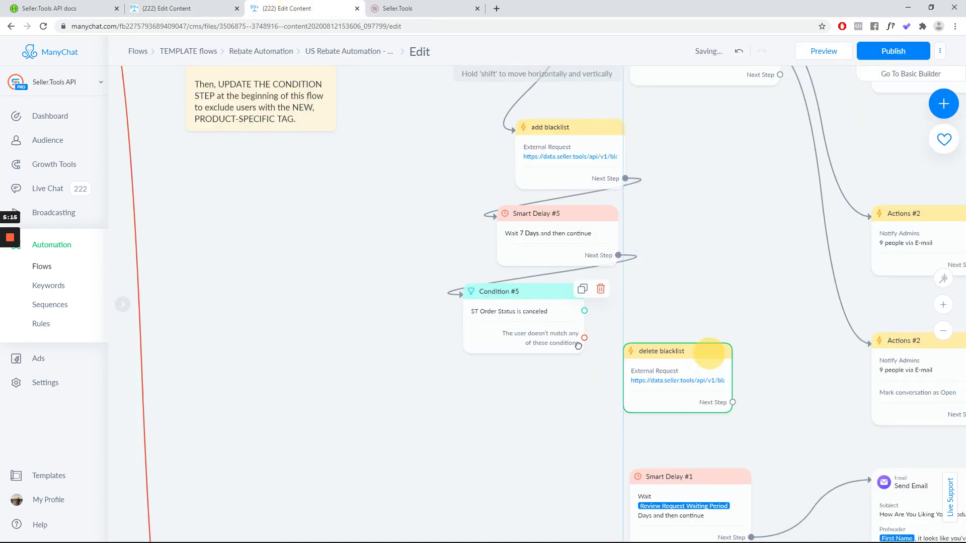